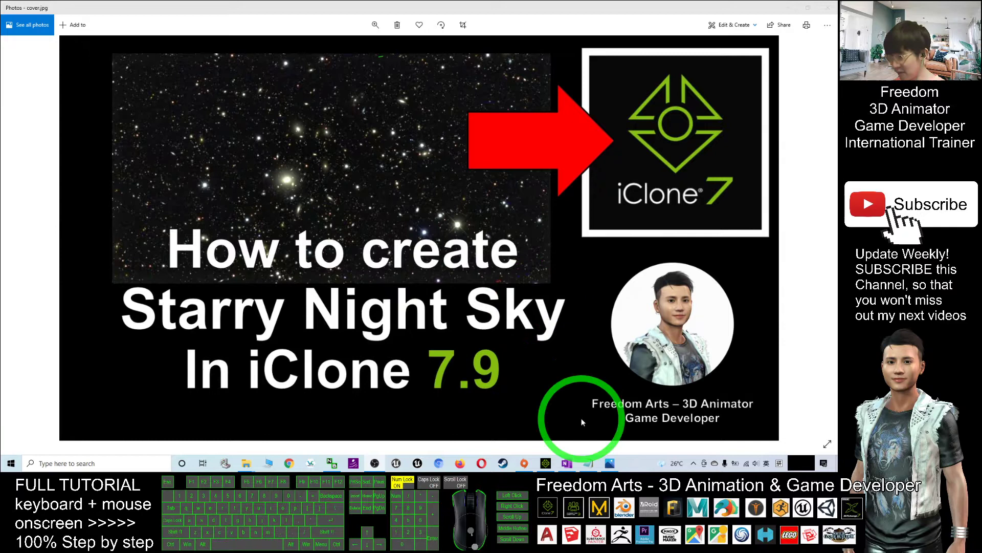
click(546, 464)
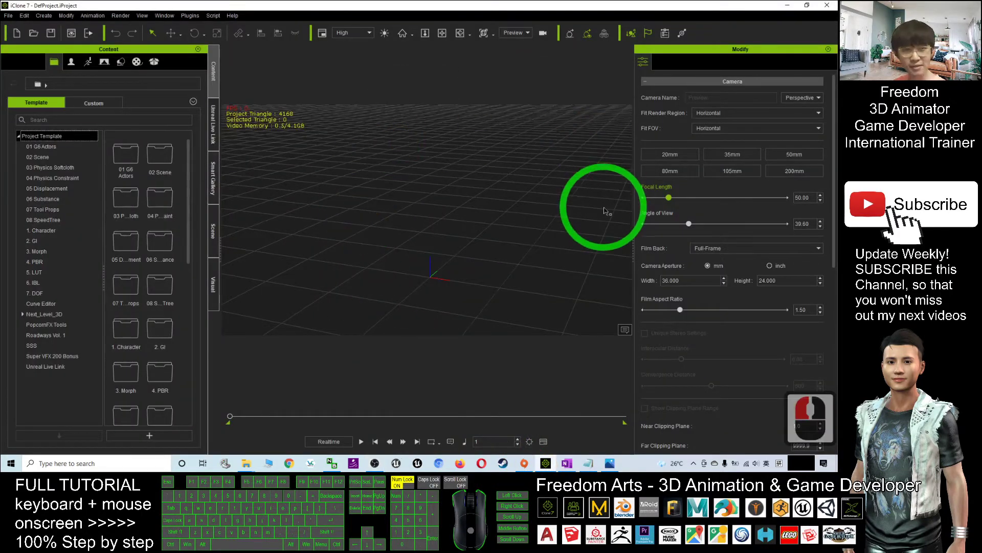
click(588, 464)
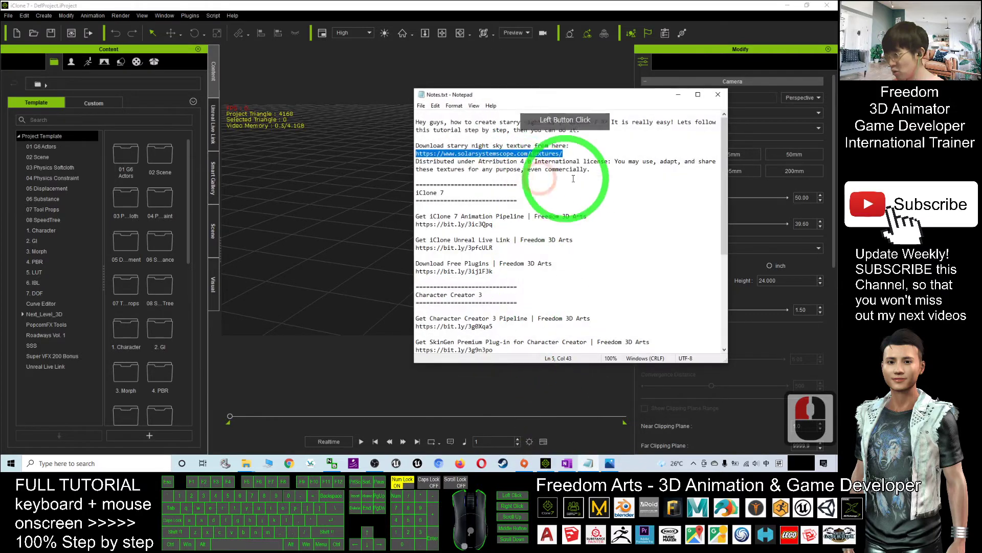
click(573, 147)
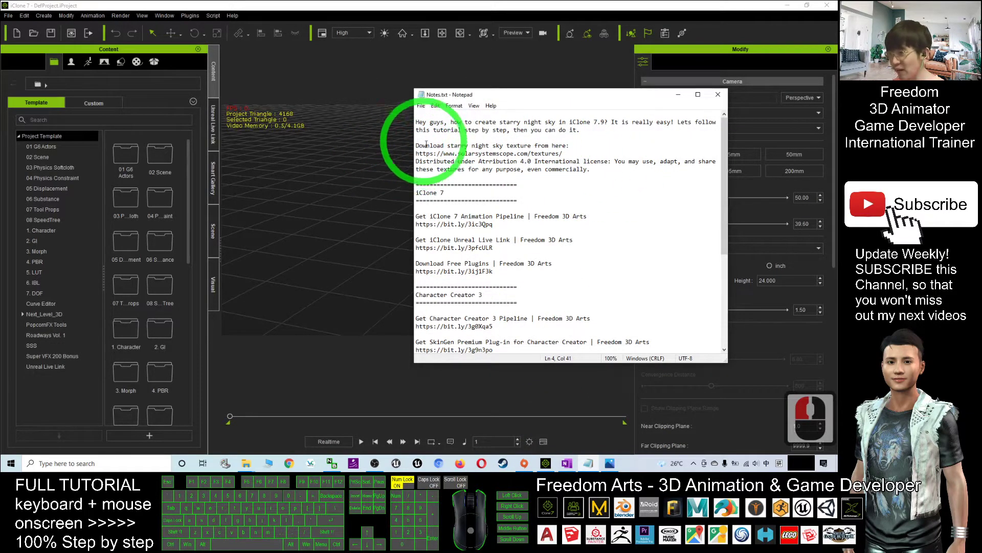
drag(419, 146, 558, 146)
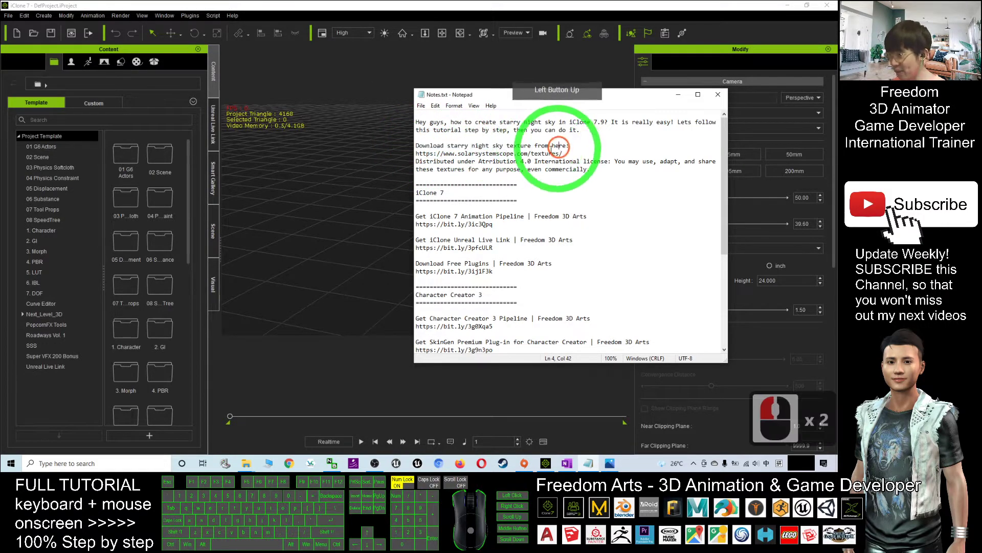
click(417, 153)
drag(416, 153, 570, 158)
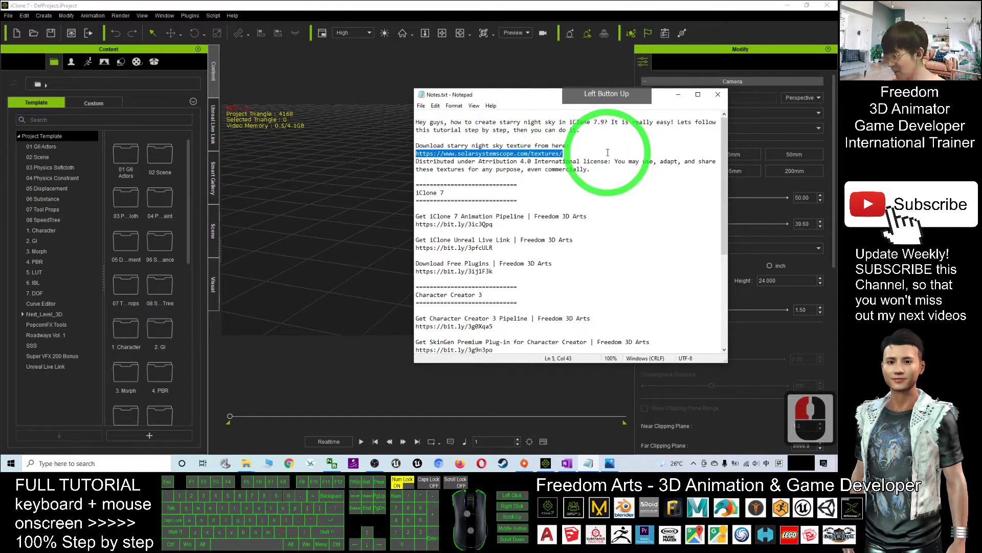
key(ctrl+c)
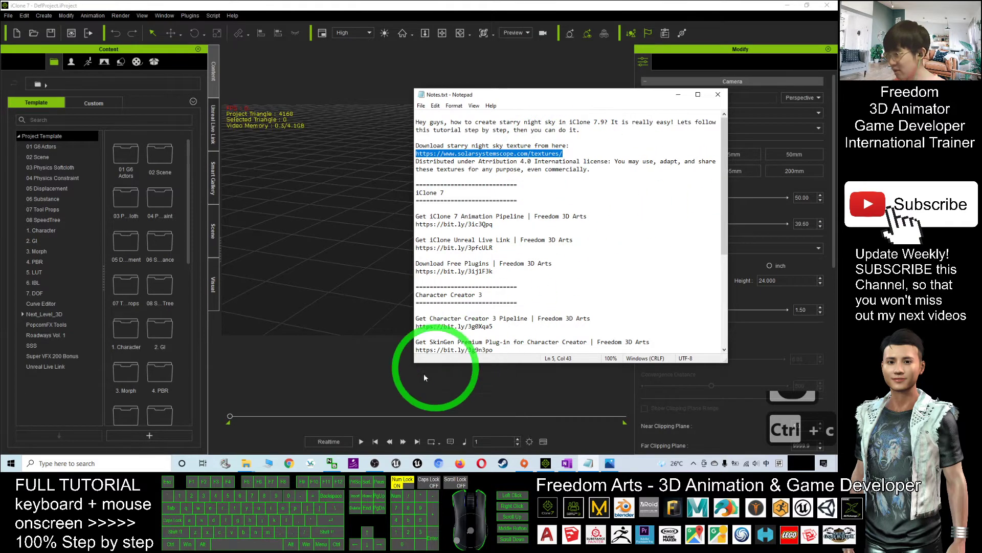
- Load the pasted Solar System Scope textures address in Google Chrome
click(292, 463)
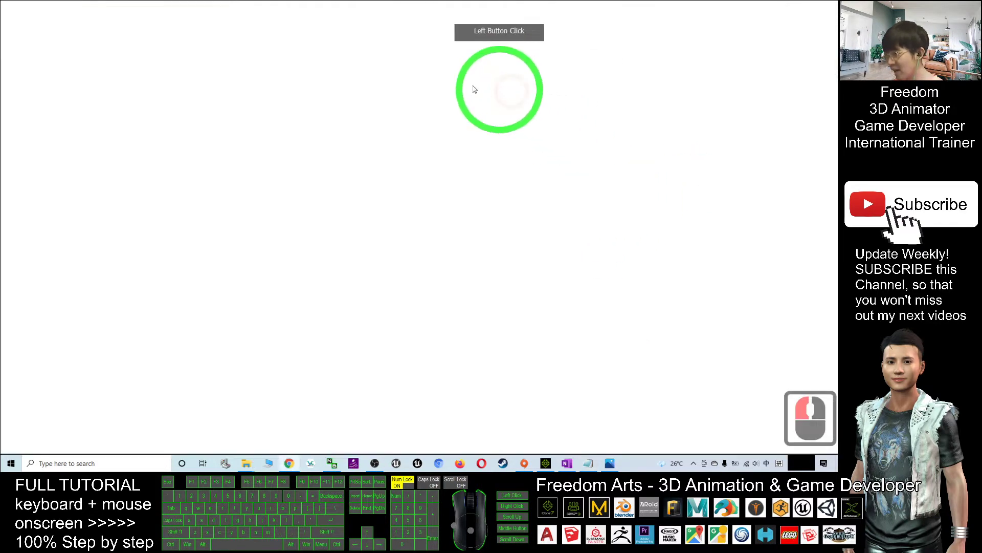
click(209, 23)
key(ctrl+v)
key(Return)
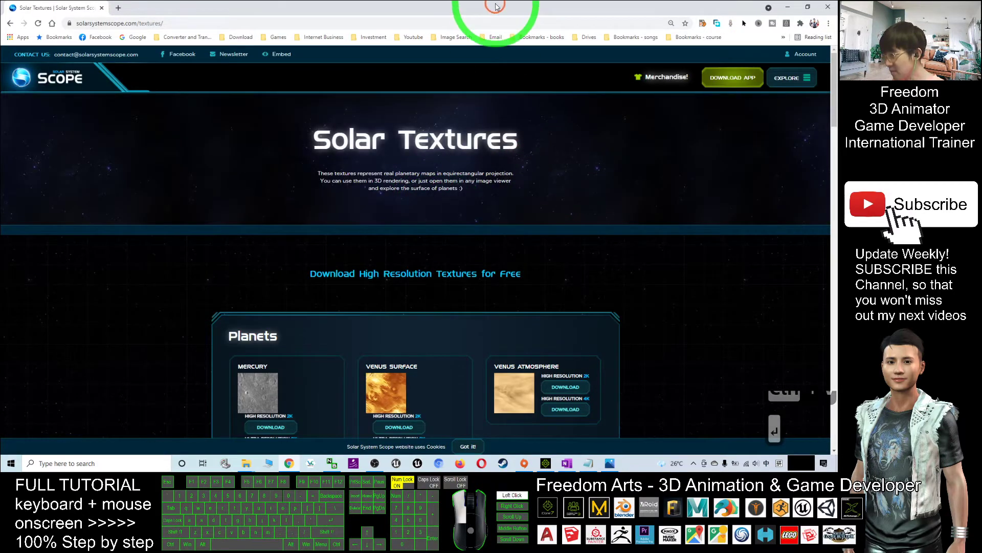
- Delete the old desktop image, empty the Recycle Bin, and maximize Chrome again
double_click(495, 6)
click(650, 24)
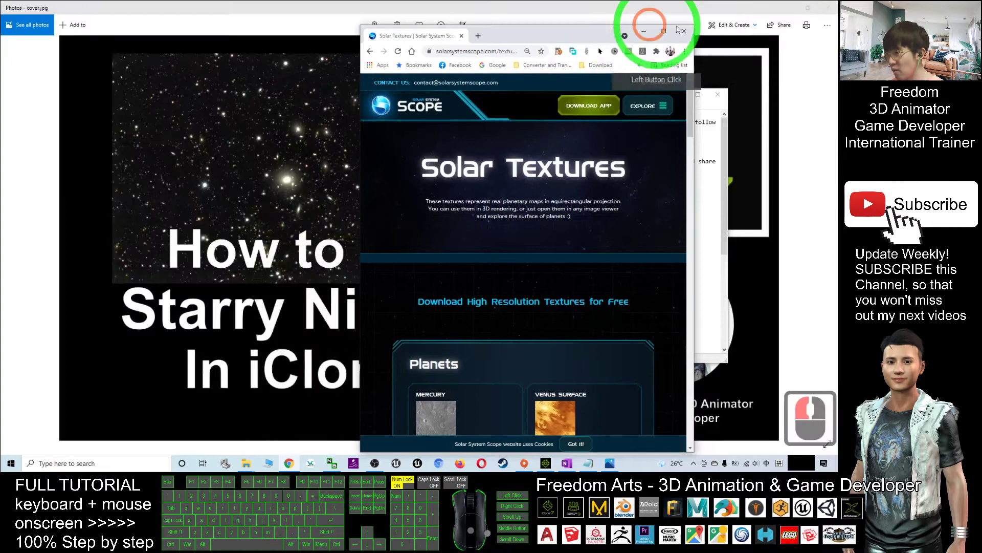
click(806, 8)
click(828, 7)
click(21, 56)
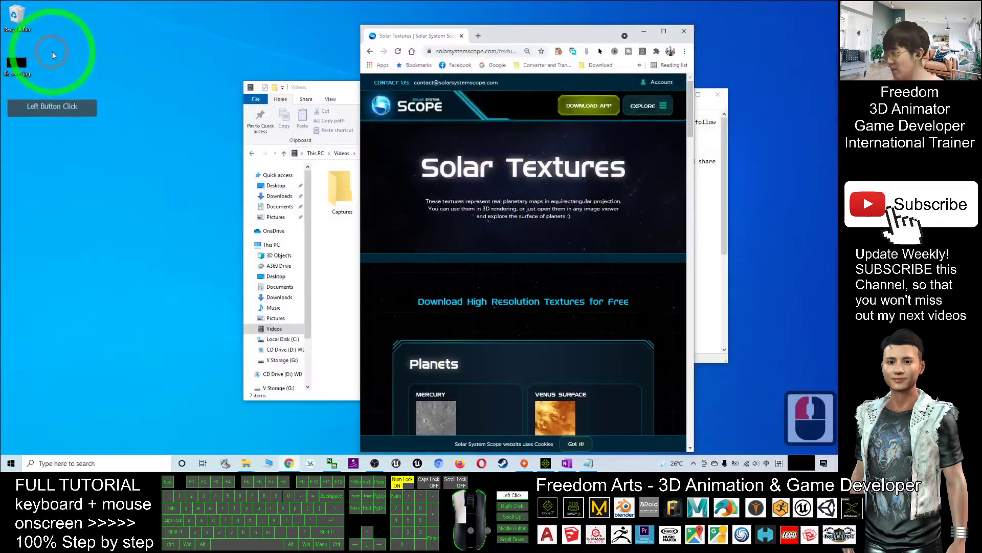
key(Delete)
right_click(16, 18)
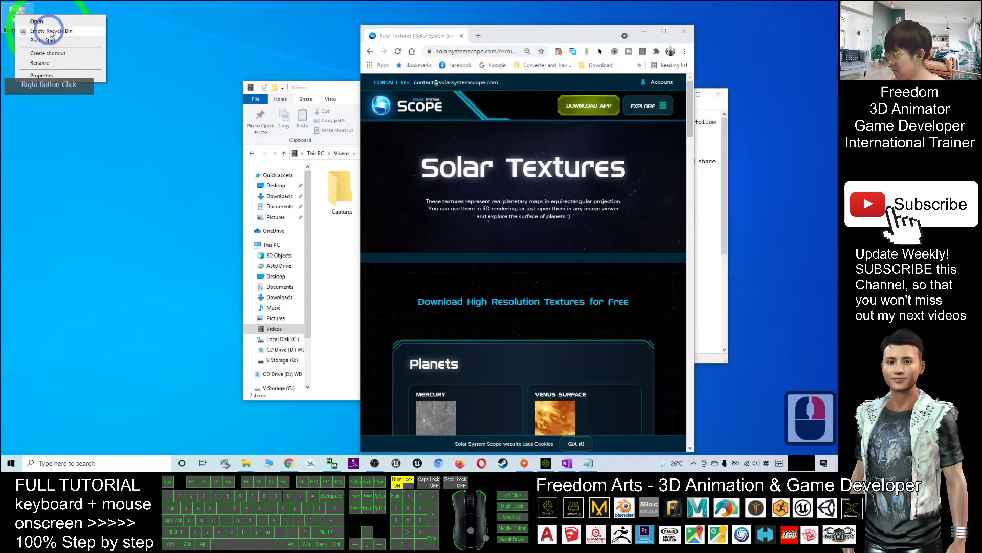
click(51, 35)
click(453, 239)
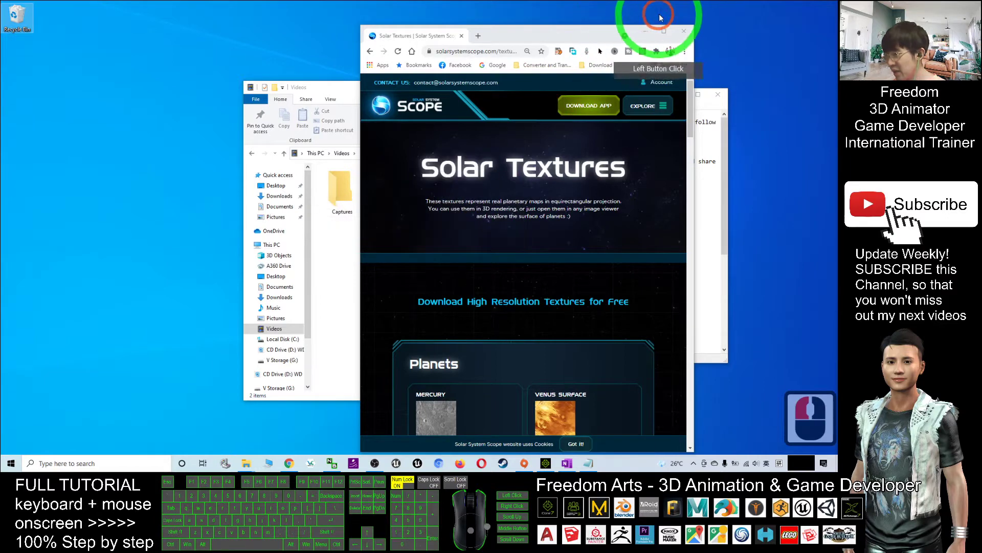
click(664, 31)
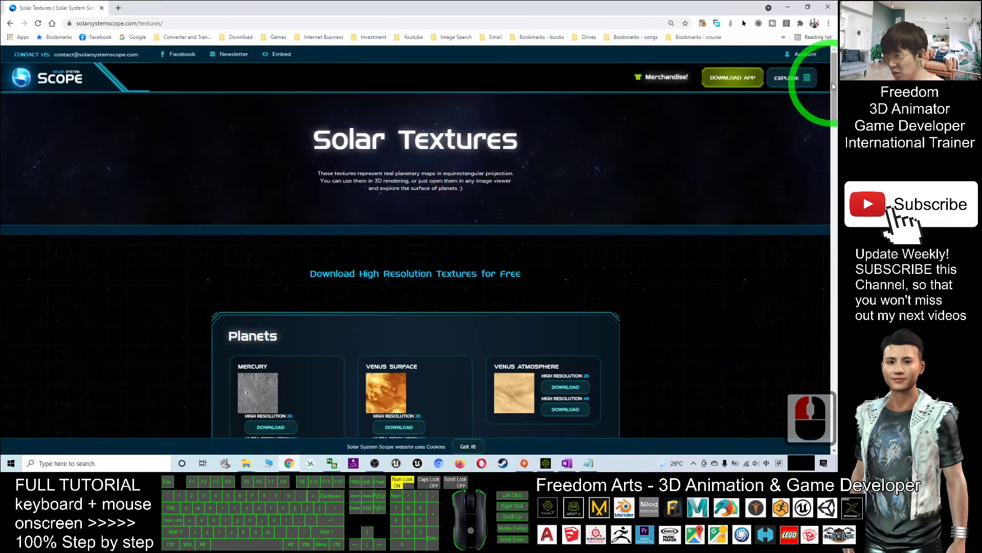
- Scroll to Sun, Moon and Stars and download the Stars ultra resolution texture
drag(833, 86, 834, 255)
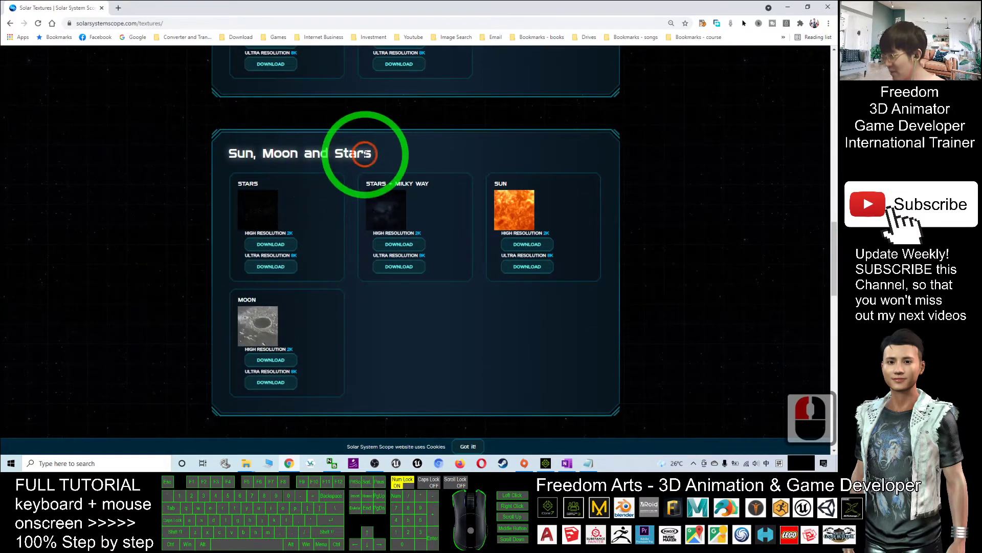
click(365, 154)
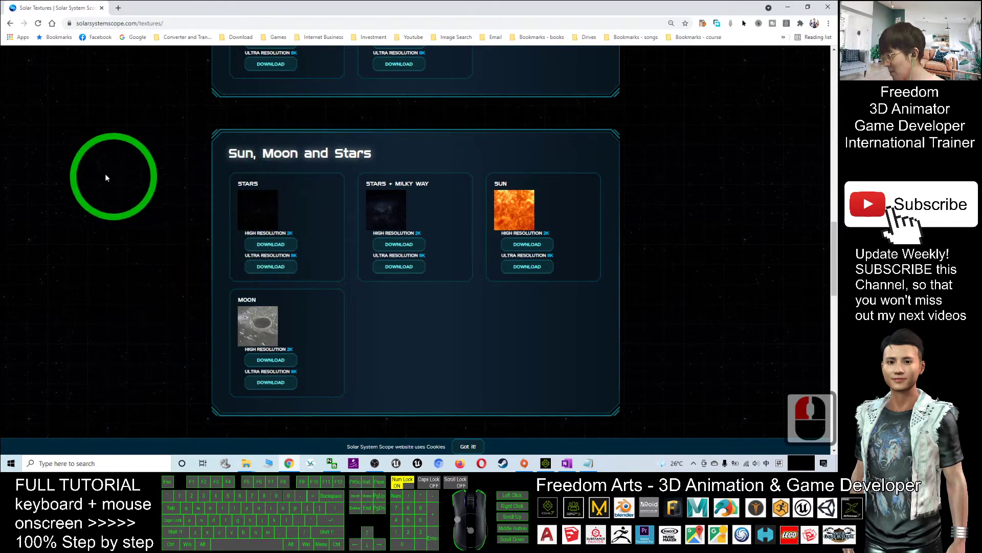
click(266, 267)
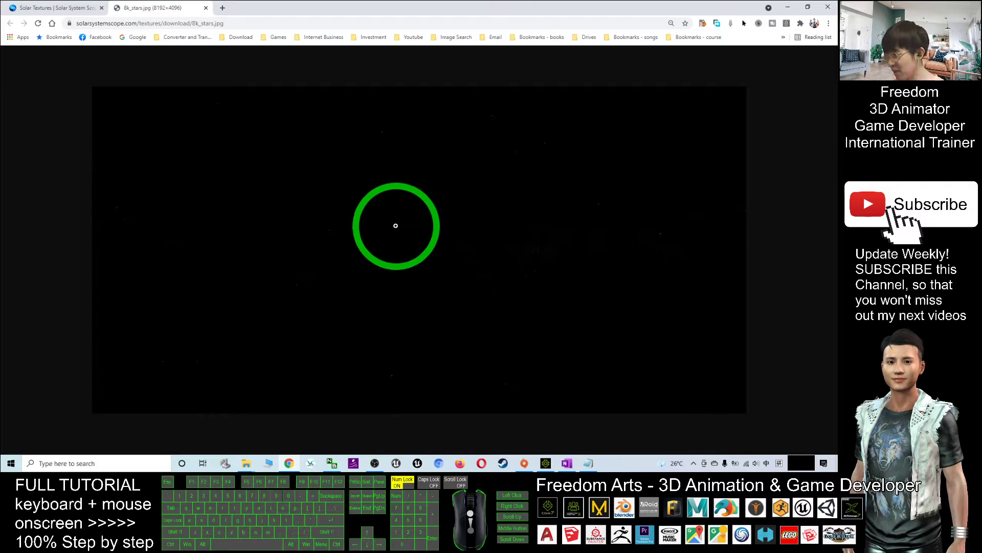
- Zoom the 8k_stars image to full size and back, then bring up its context menu
click(393, 225)
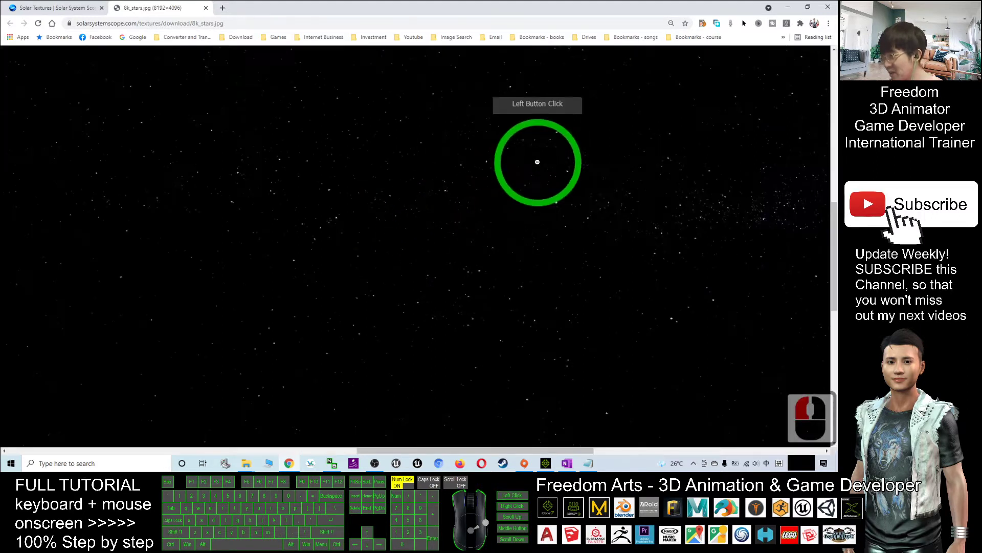
click(429, 147)
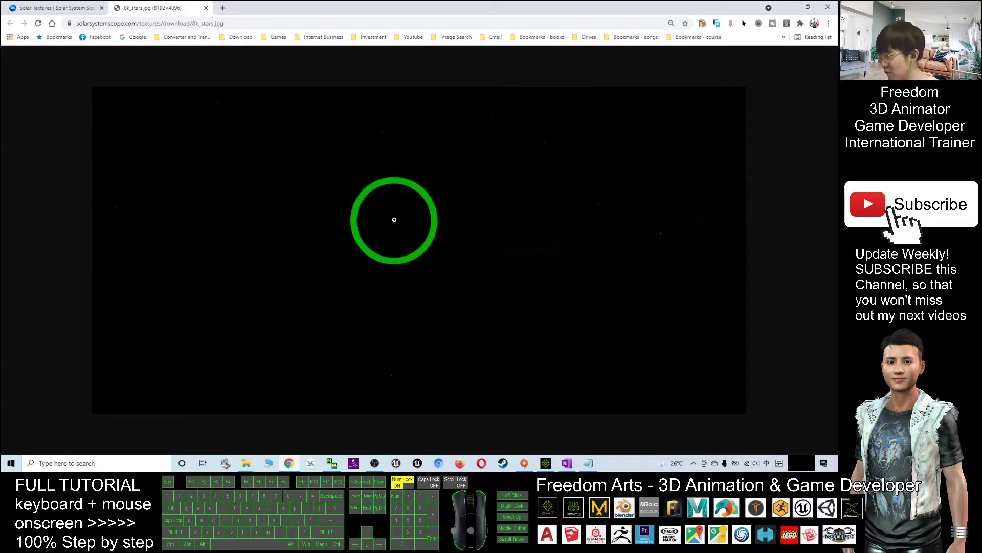
right_click(398, 214)
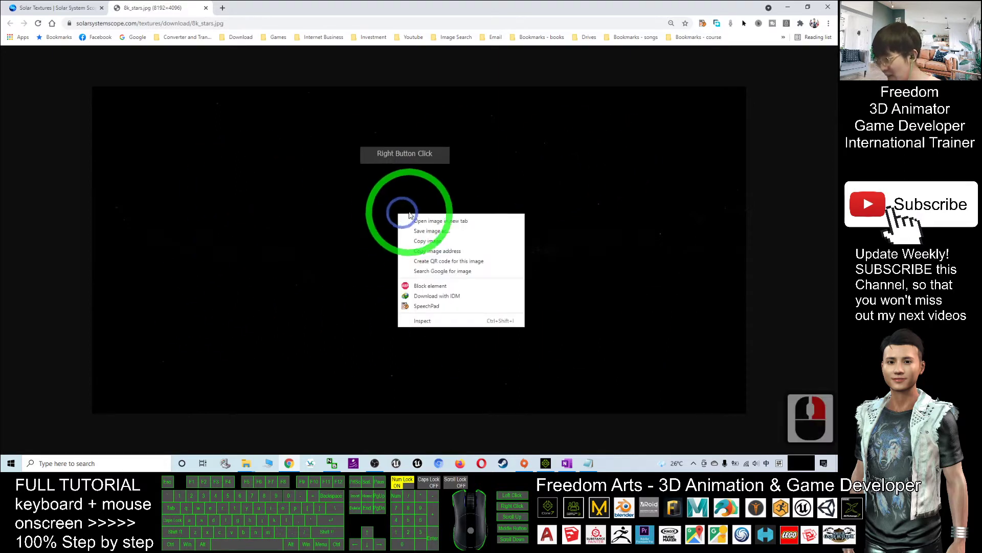
- Save the image as 8k_stars.jpg on the Desktop
click(442, 232)
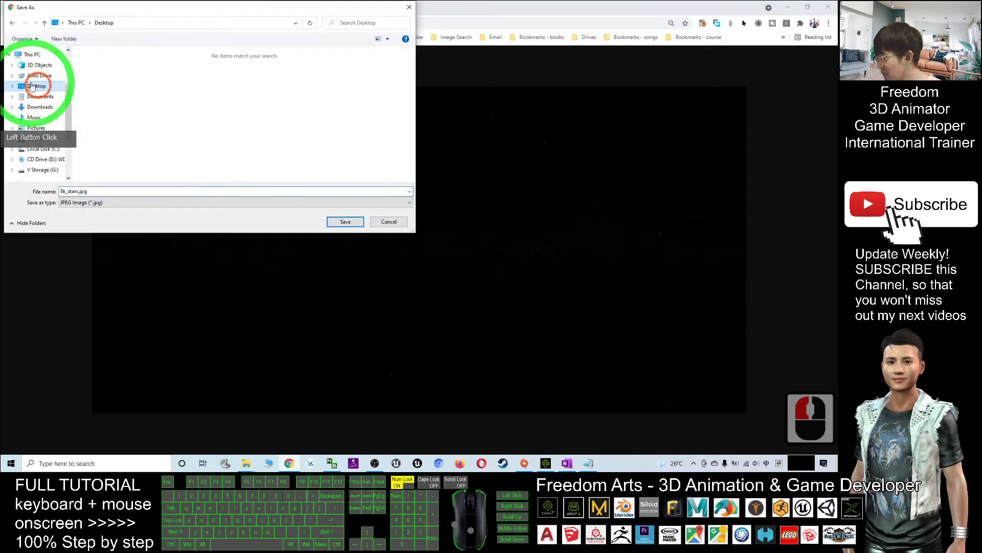
click(65, 192)
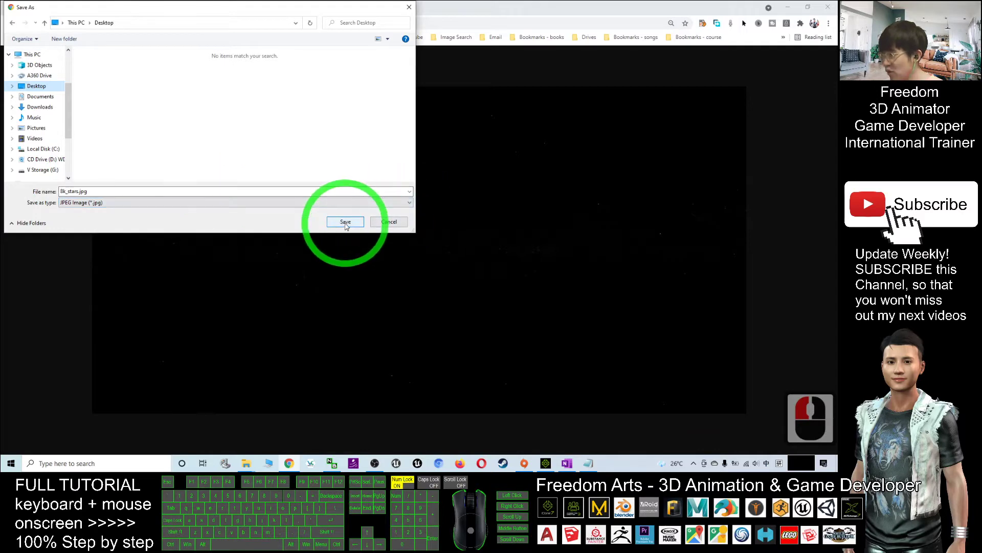
click(346, 222)
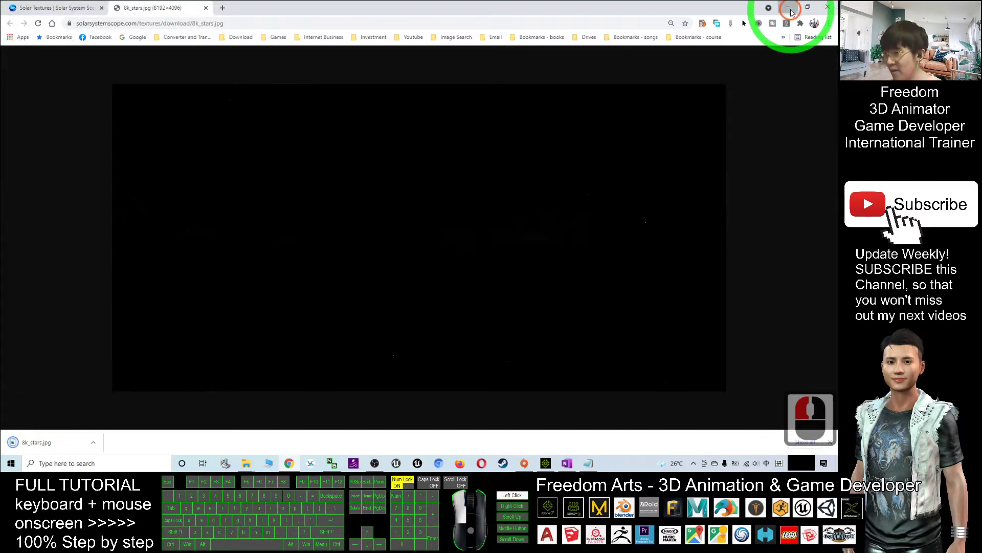
- Minimize Chrome and Notepad and open 8k_stars.jpg from the Desktop in Photos
click(791, 12)
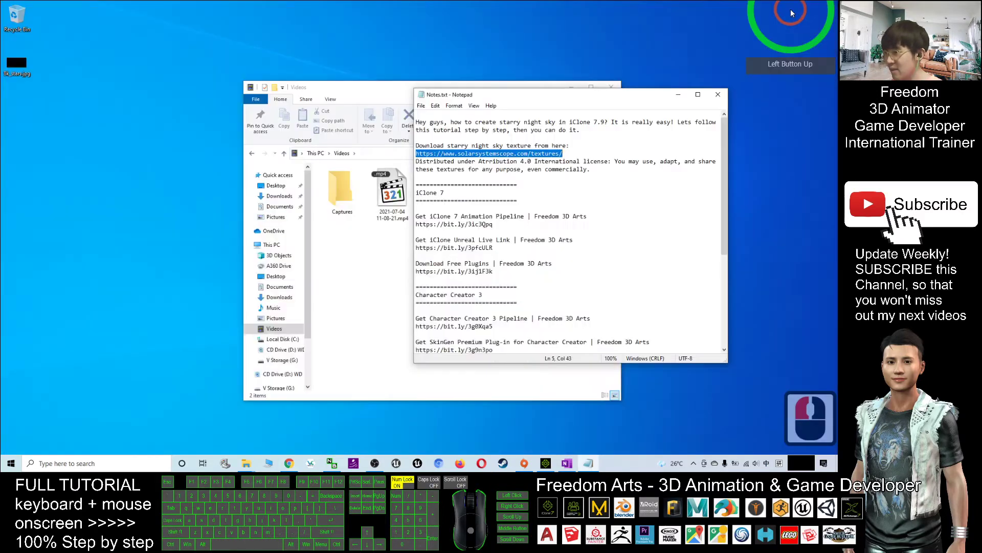
click(678, 96)
click(23, 64)
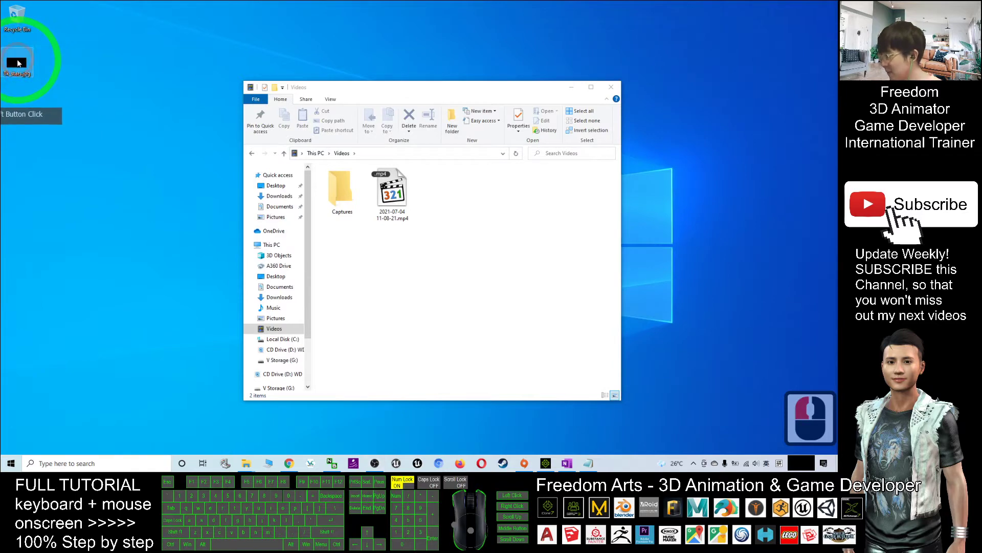
double_click(17, 63)
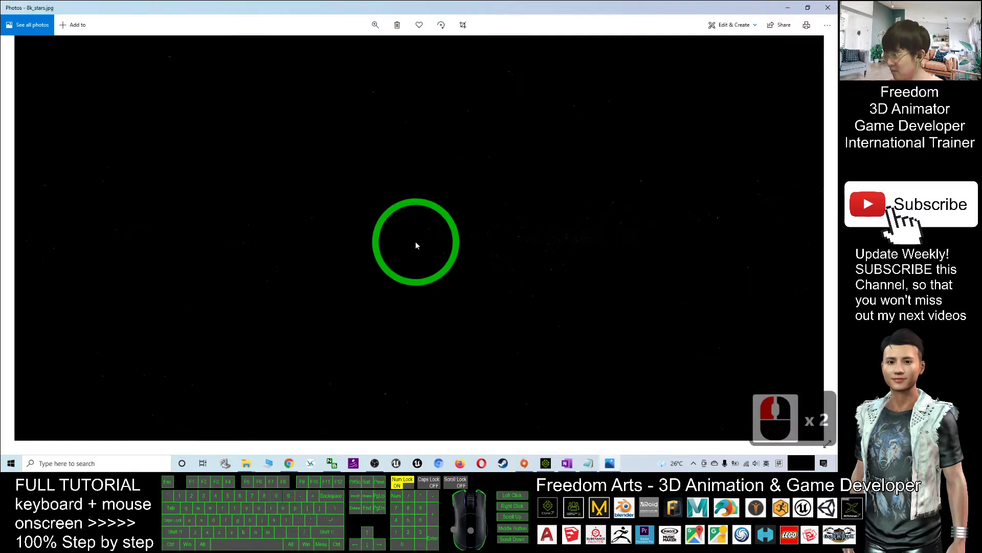
- Zoom in and out on the starfield to inspect the stars closely
ctrl+scroll(531, 229, up, 20)
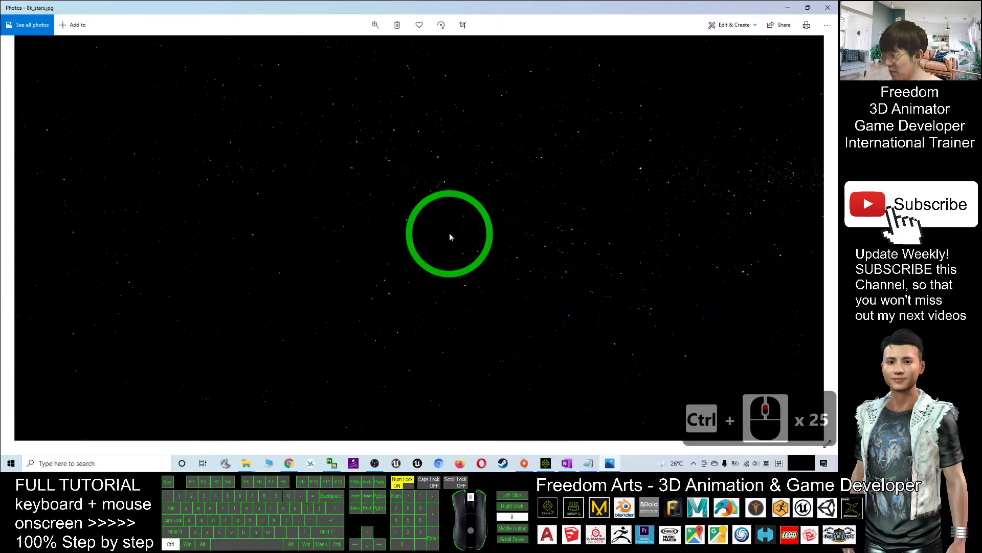
ctrl+scroll(481, 220, up, 9)
ctrl+scroll(670, 220, down, 14)
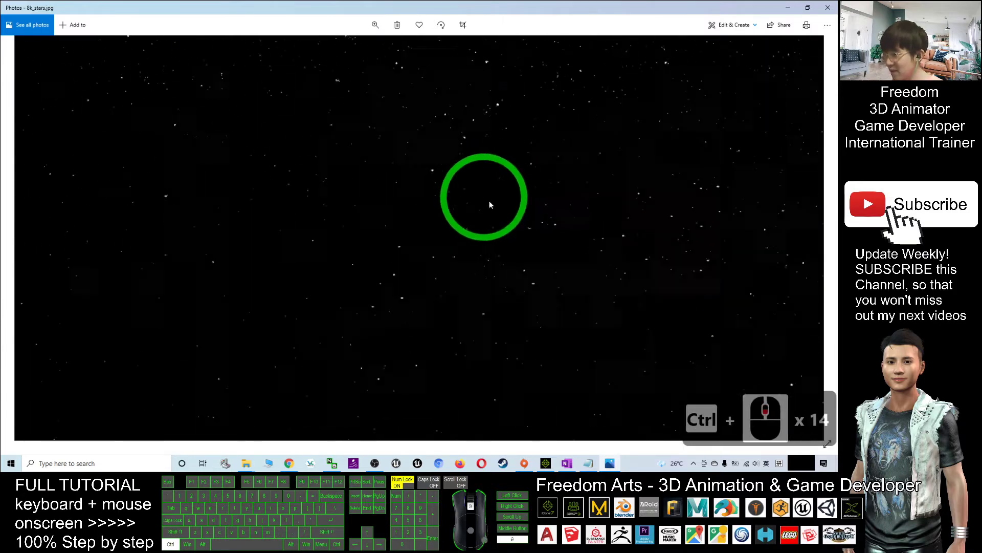
ctrl+scroll(575, 193, down, 2)
ctrl+scroll(535, 204, up, 20)
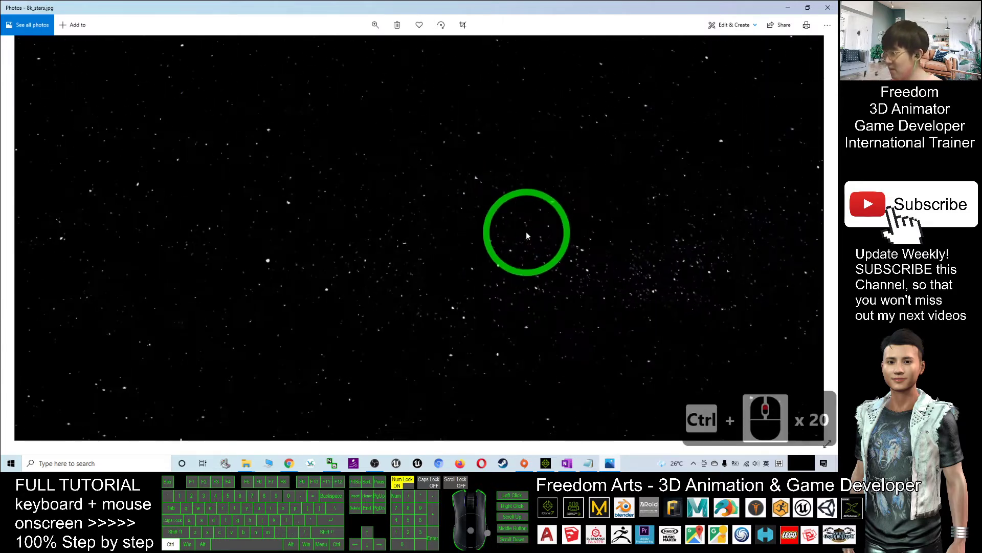
ctrl+scroll(508, 271, up, 10)
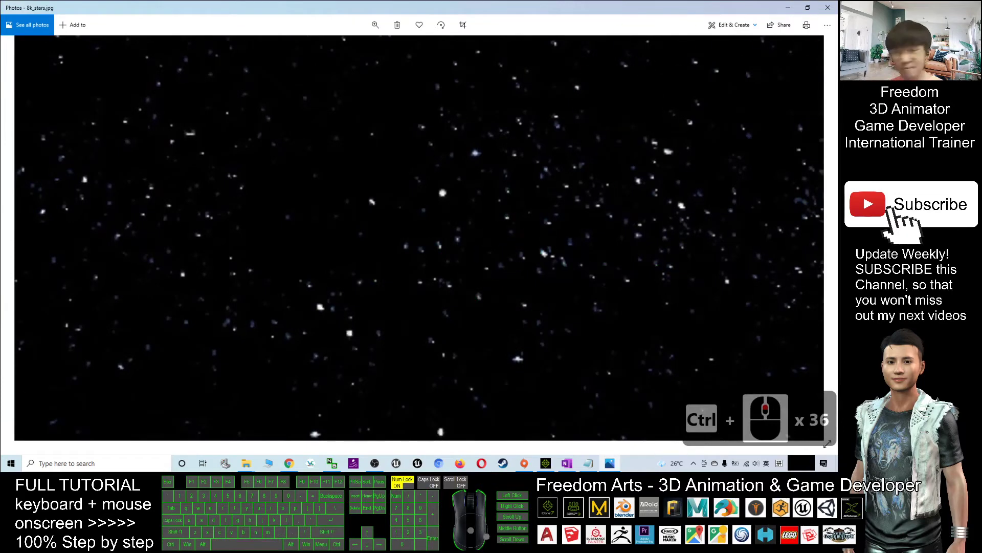
- Close Photos and the Videos folder, returning to the iClone 7 project
click(829, 7)
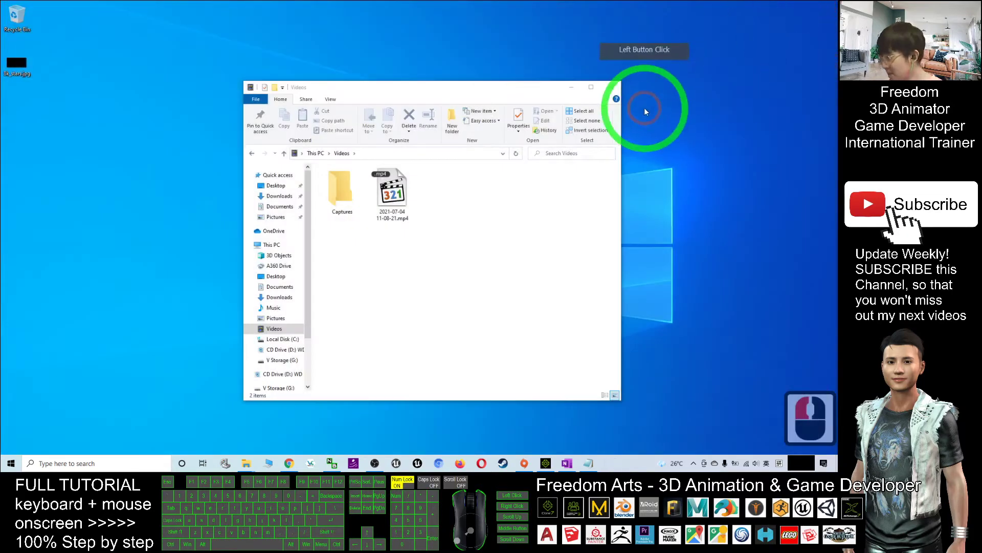
click(611, 88)
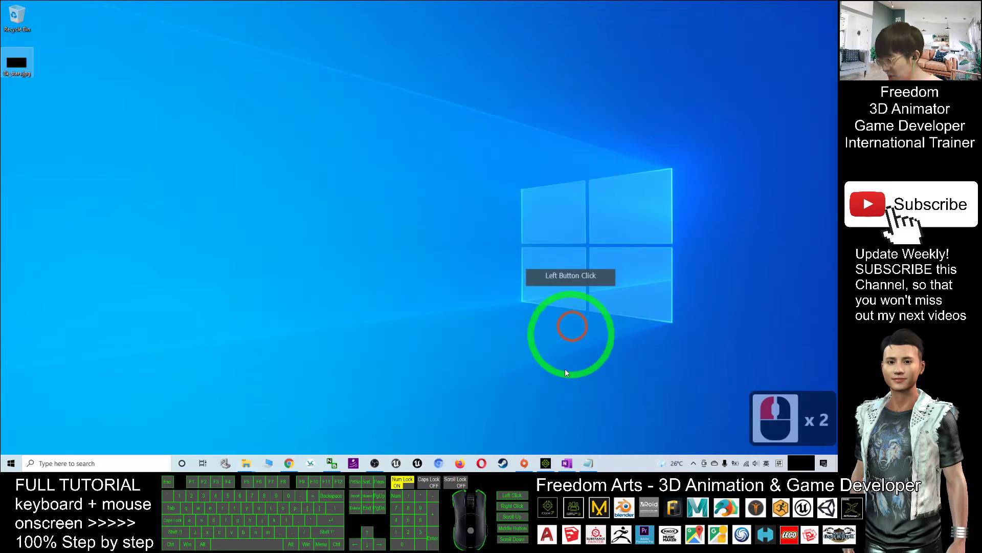
click(546, 463)
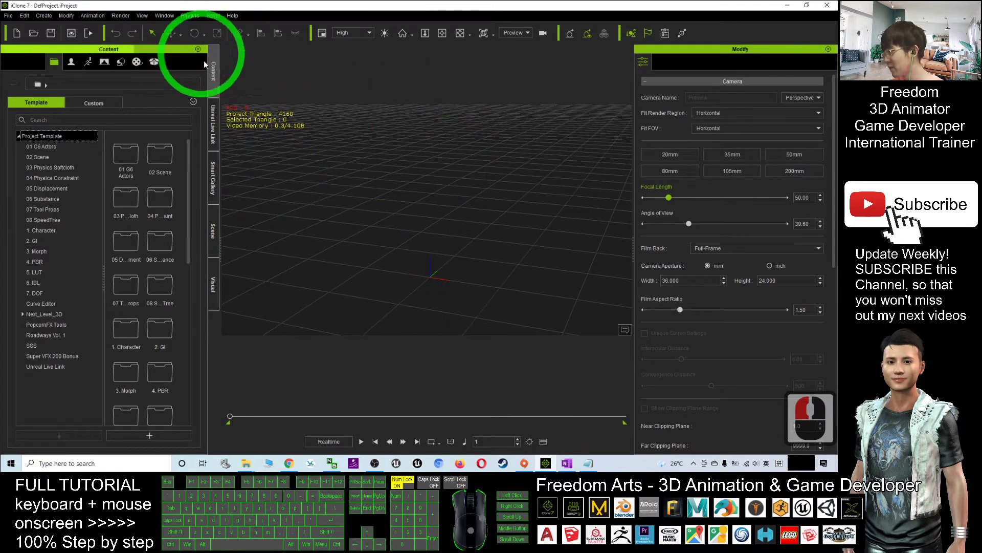
- Apply the Clear Day 00 sky from the Set tab's Sky templates
click(93, 63)
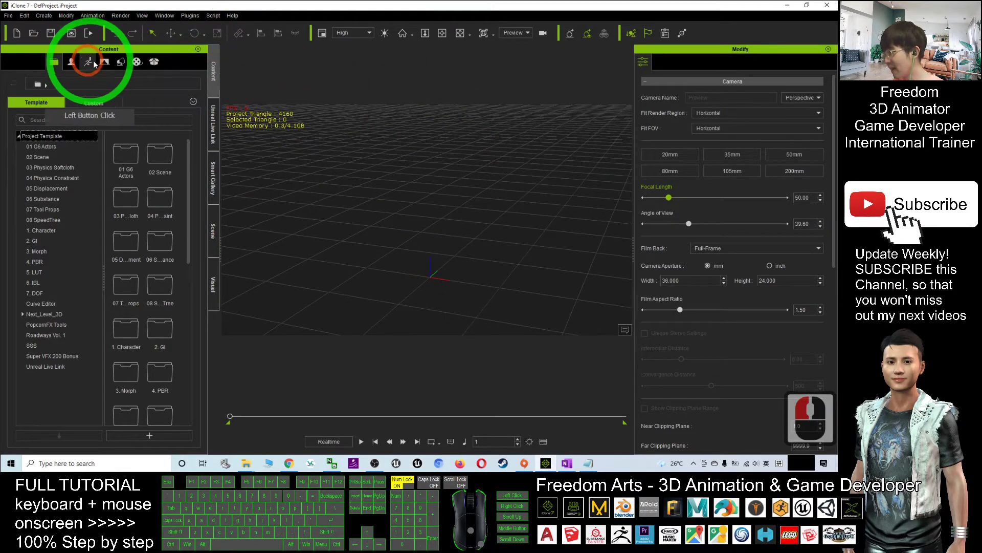
click(122, 63)
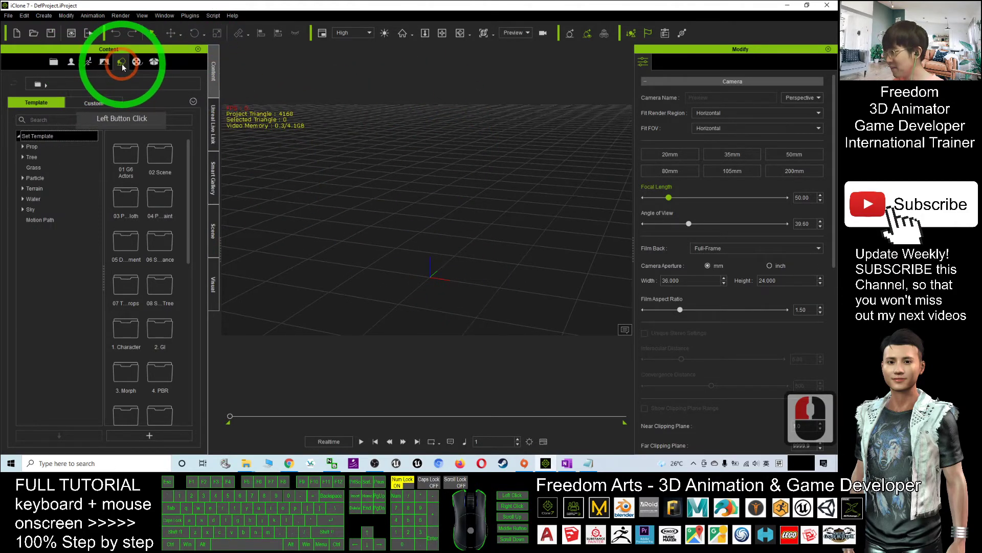
click(33, 209)
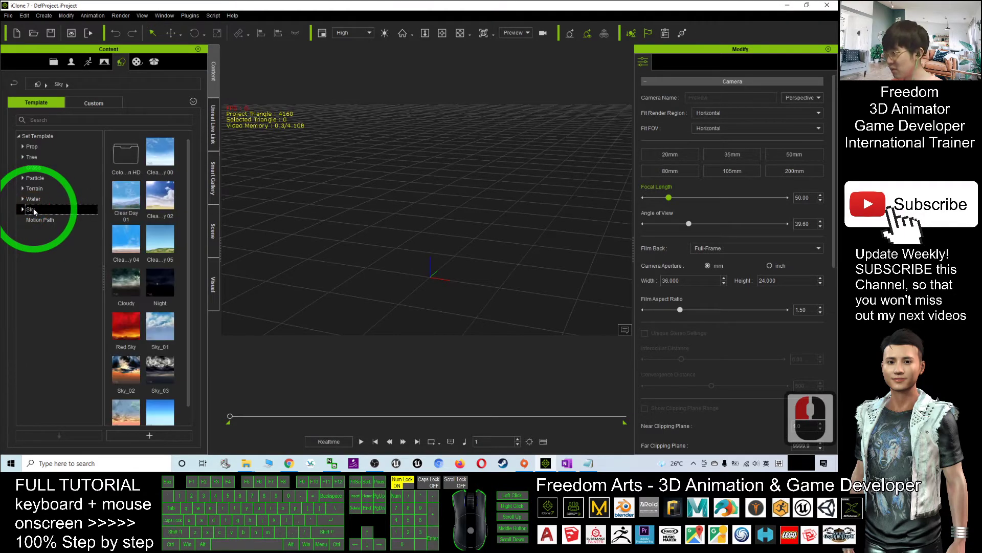
double_click(162, 155)
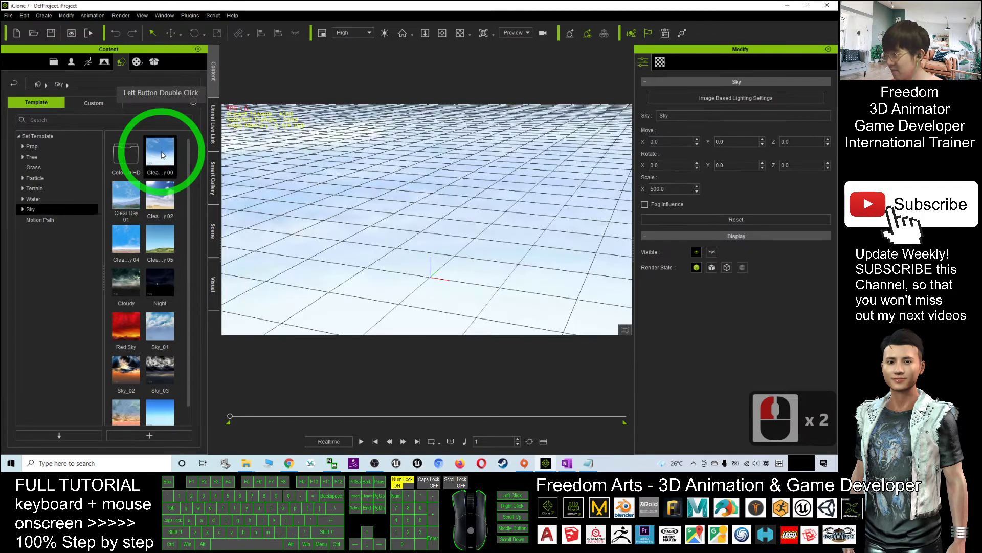
- Zoom out and tilt the camera to see the whole sky sphere
scroll(450, 171, up, 9)
drag(458, 180, 465, 224)
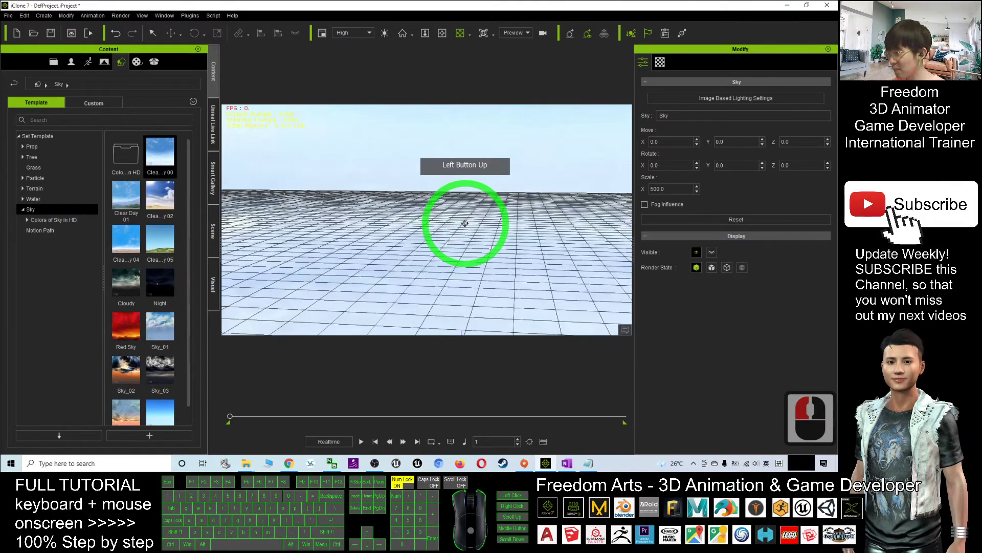
shift+scroll(465, 223, down, 20)
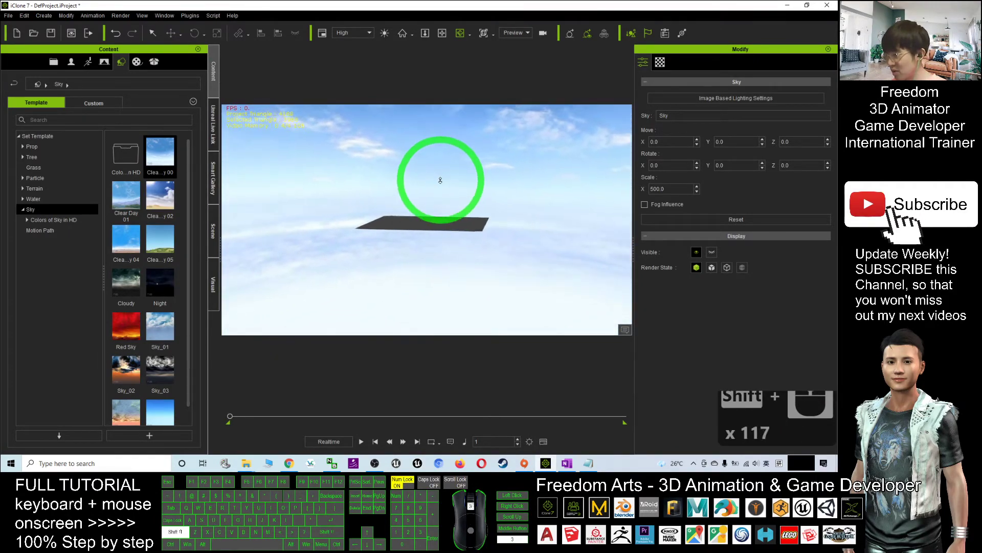
shift+scroll(514, 213, down, 20)
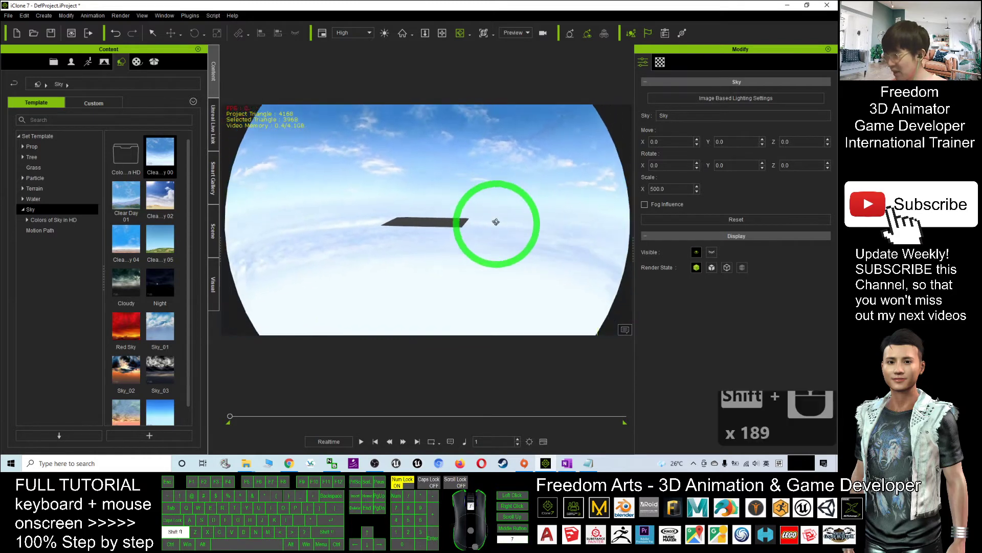
shift+scroll(481, 228, down, 20)
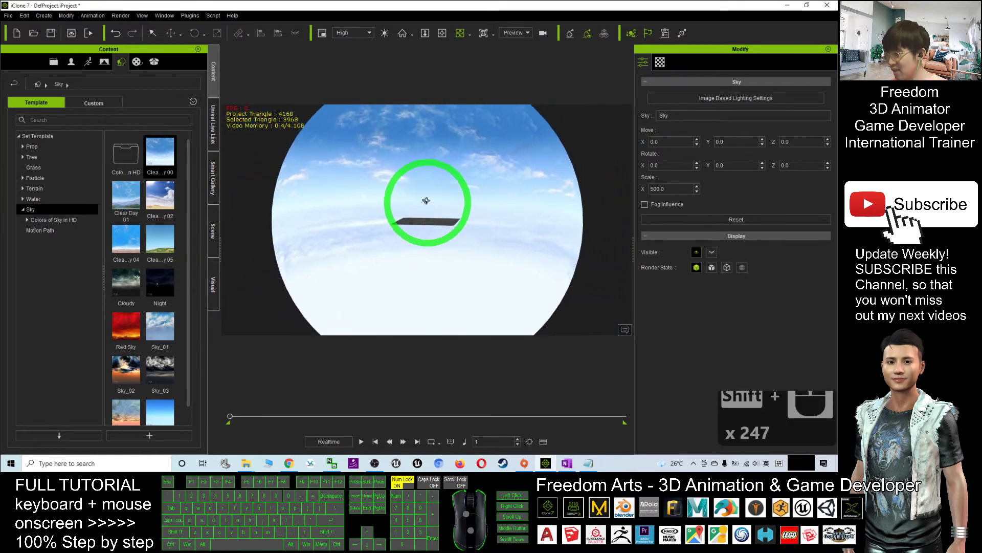
drag(428, 197, 431, 236)
shift+scroll(434, 236, up, 20)
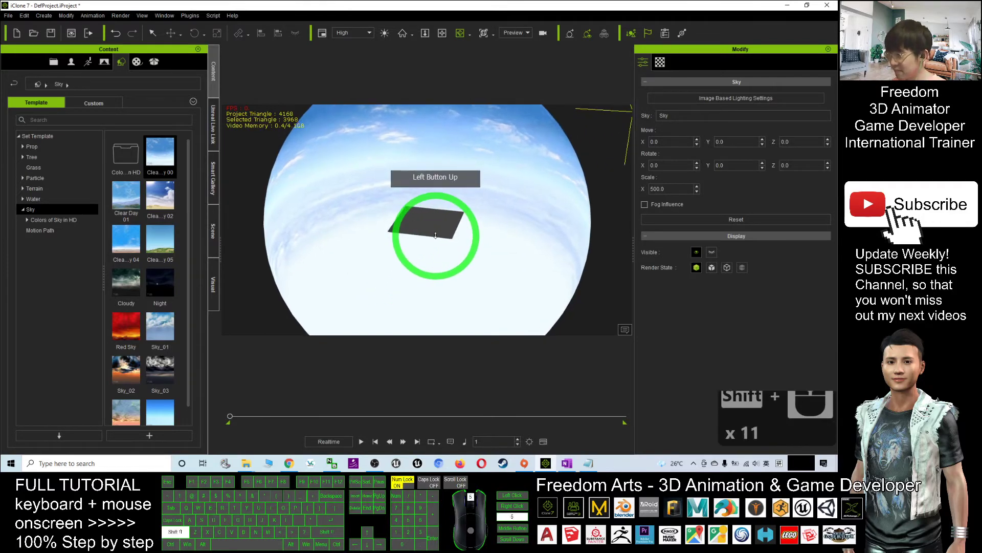
shift+scroll(435, 235, down, 20)
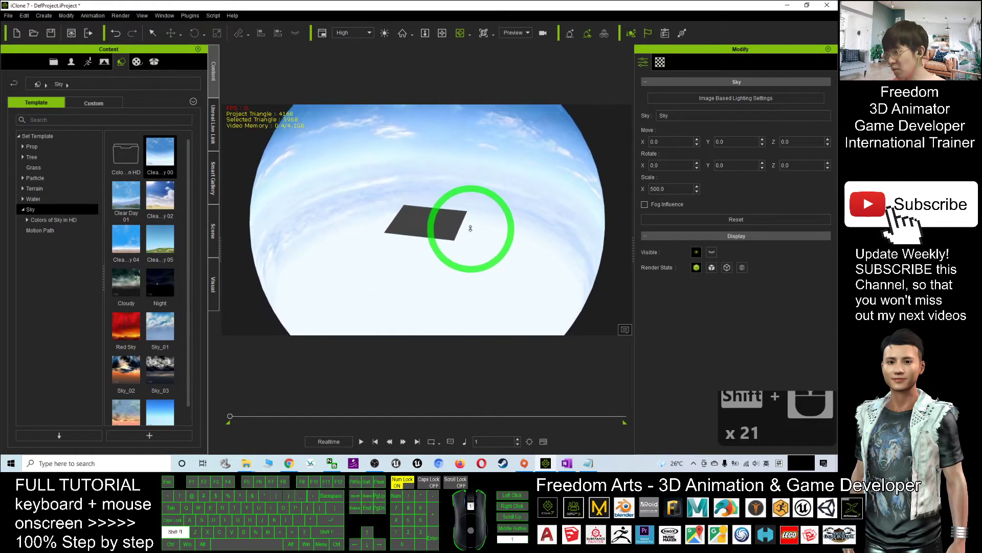
- Select Sky in the Scene list and show its Texture Settings with the Diffuse map
click(213, 225)
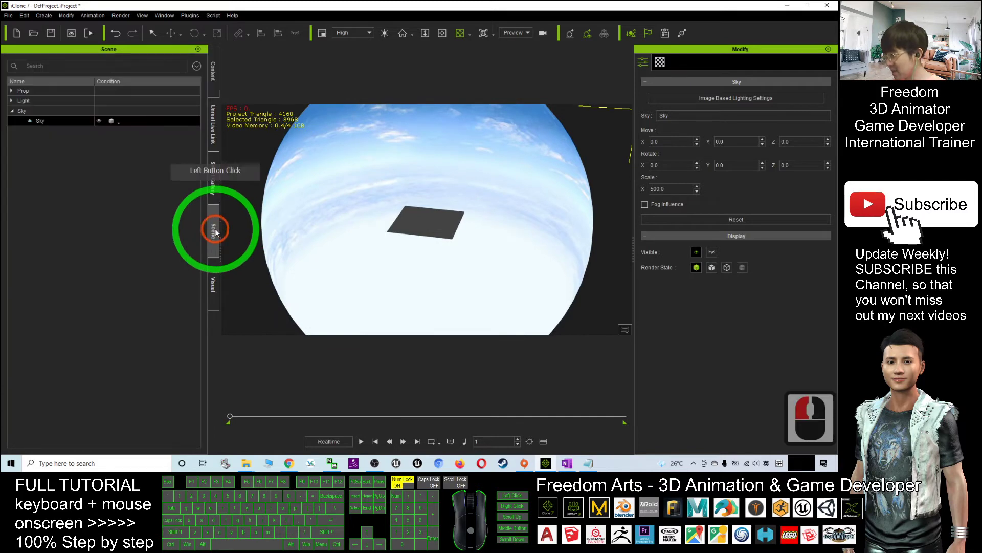
click(54, 124)
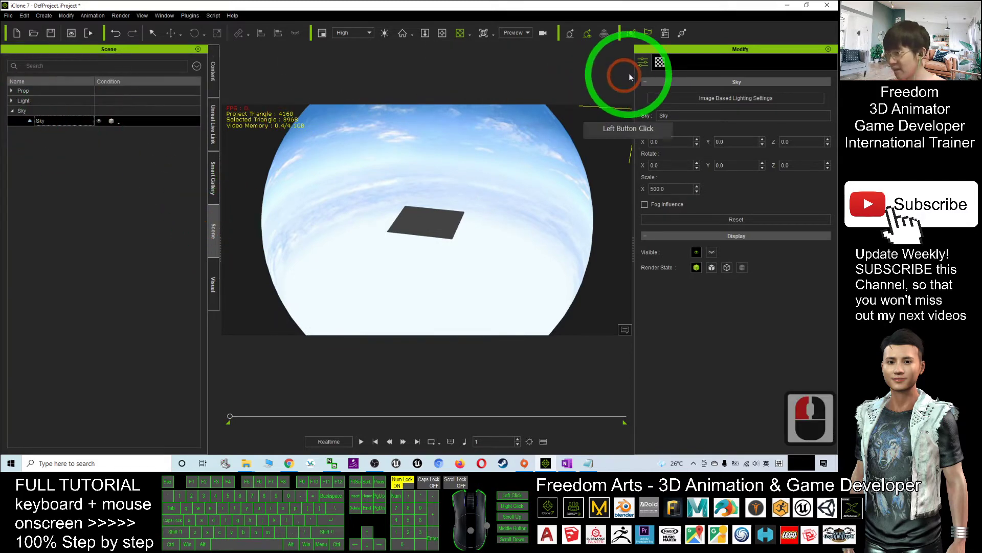
click(660, 62)
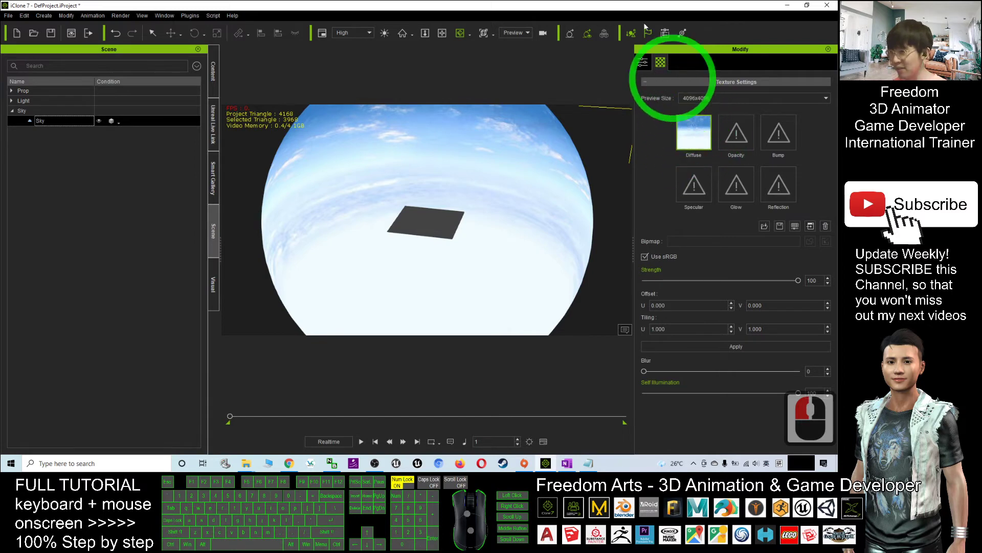
- Drag 8k_stars.jpg from the desktop into the Sky's Diffuse slot and re-maximize iClone
drag(630, 5, 481, 37)
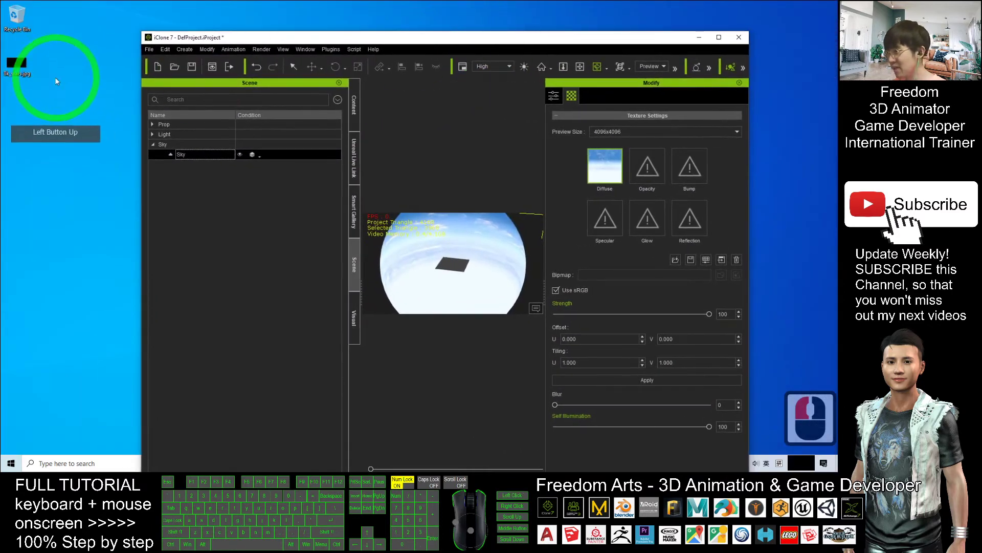
drag(57, 80, 605, 163)
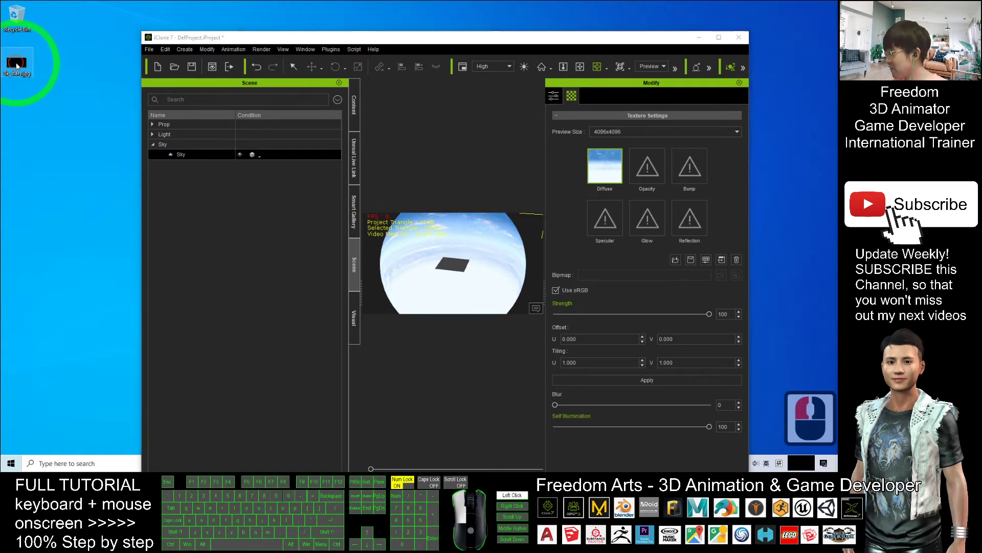
drag(17, 65, 607, 166)
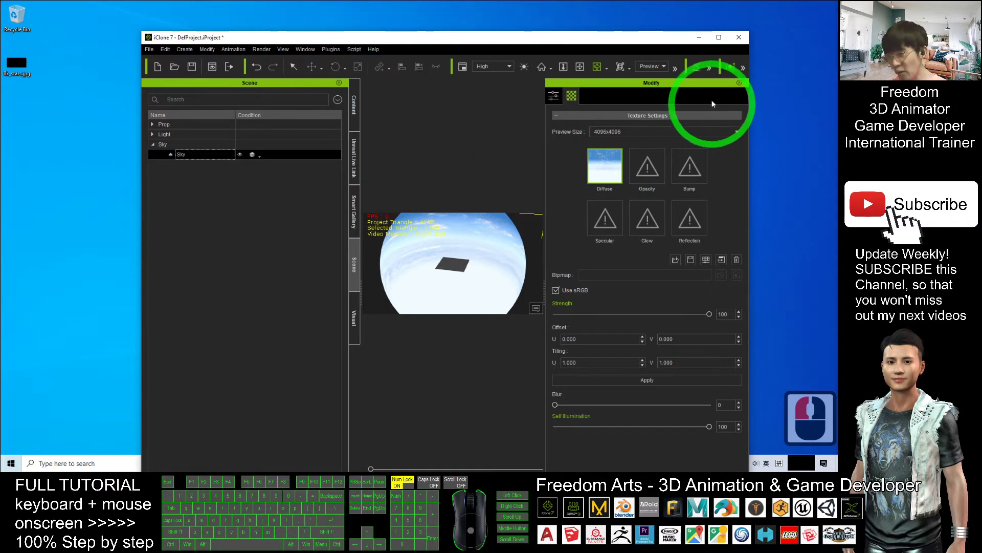
click(708, 38)
click(694, 120)
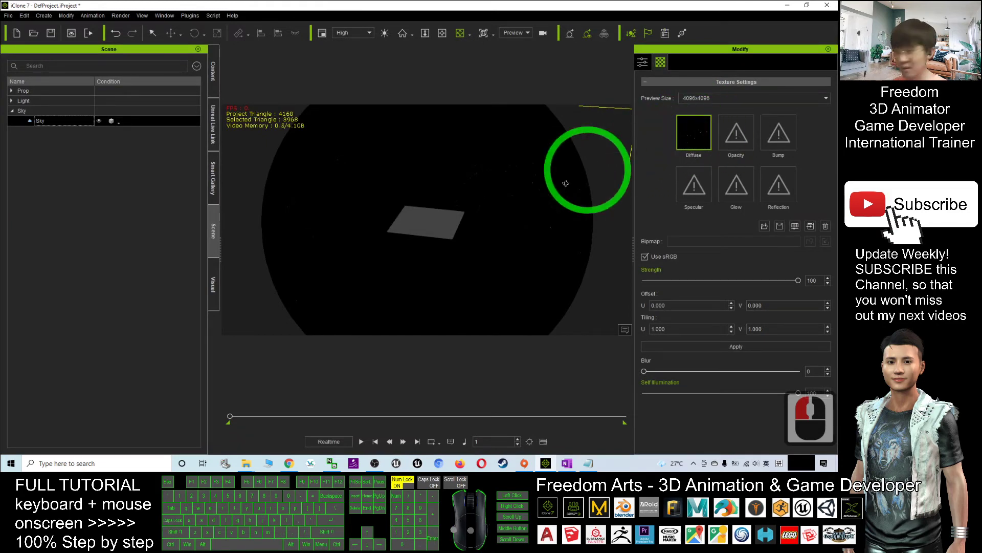
- Zoom the camera back inside the sky sphere toward the grid floor
shift+click(489, 219)
shift+scroll(488, 218, up, 20)
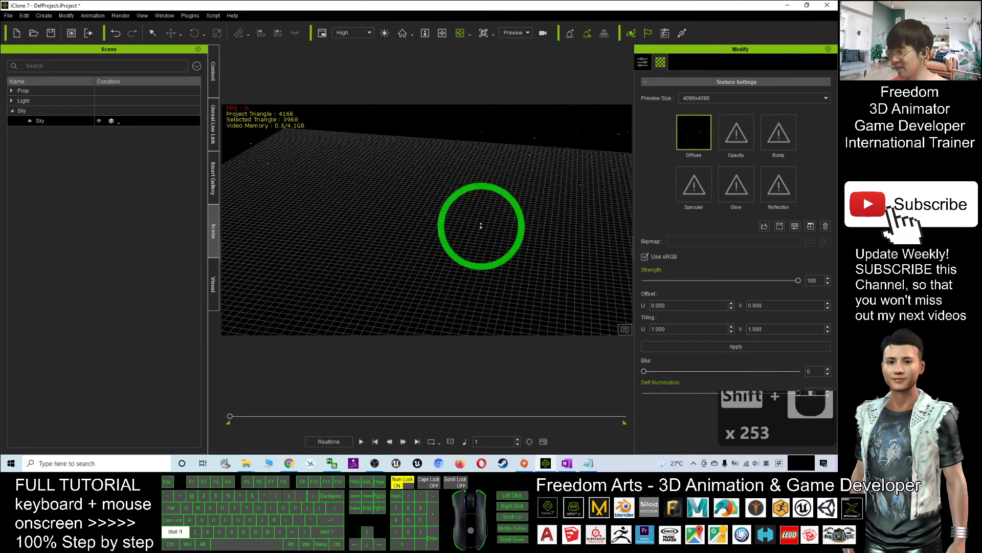
shift+scroll(481, 226, up, 20)
- Orbit the camera around the scene to view the 8k_stars starfield above the horizon
click(487, 214)
key(c)
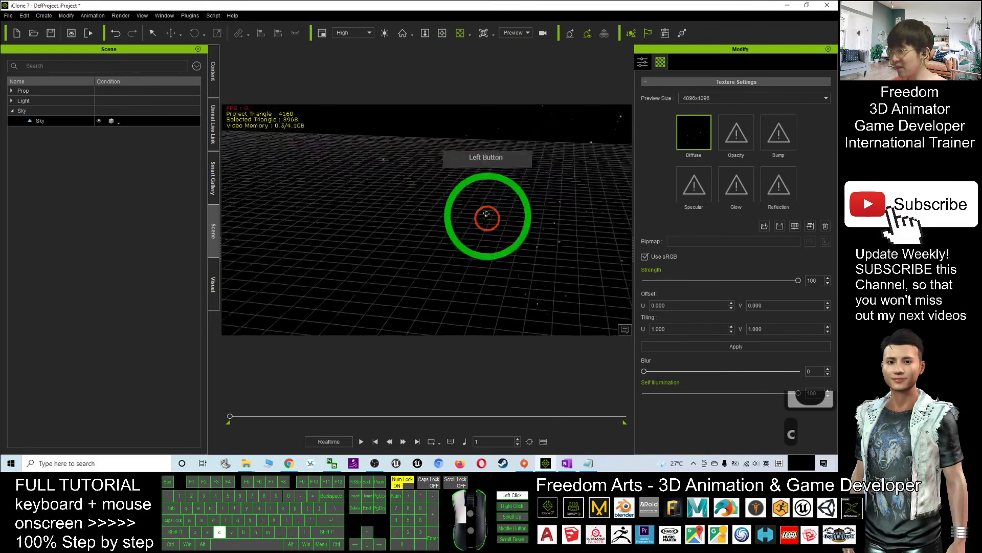
drag(486, 214, 504, 175)
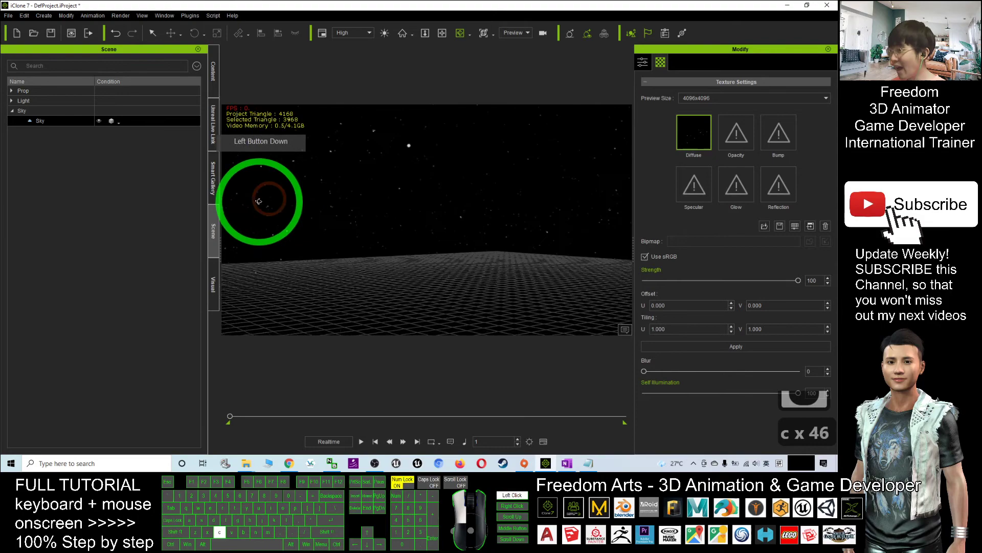
drag(259, 201, 521, 200)
mouse_move(433, 223)
mouse_down()
mouse_move(465, 197)
mouse_move(465, 215)
mouse_move(430, 228)
mouse_up()
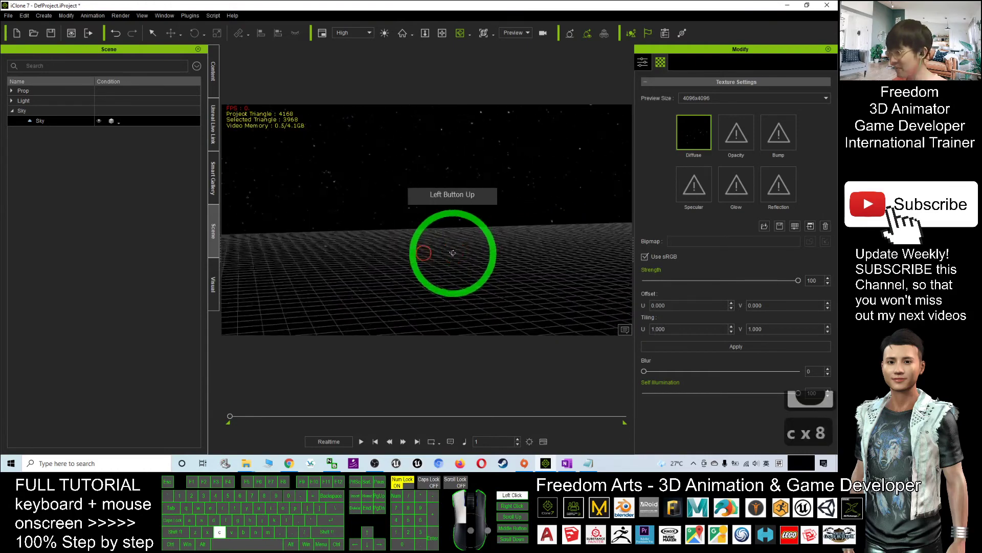
drag(329, 237, 480, 240)
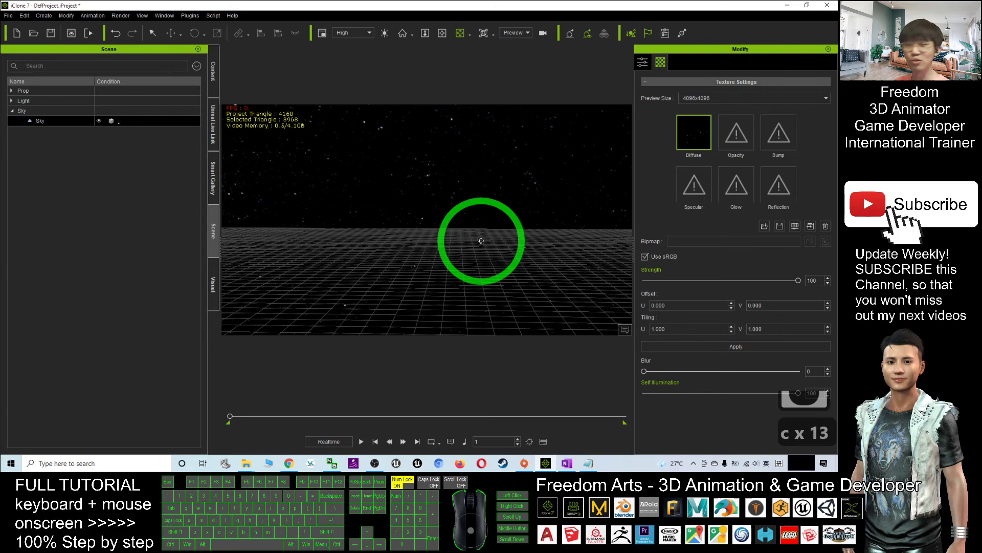
drag(481, 240, 546, 211)
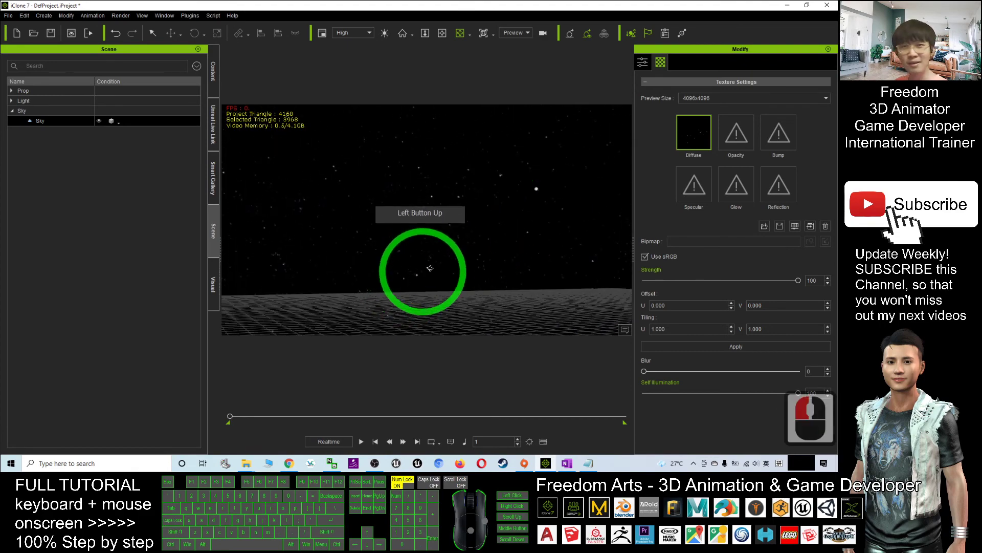